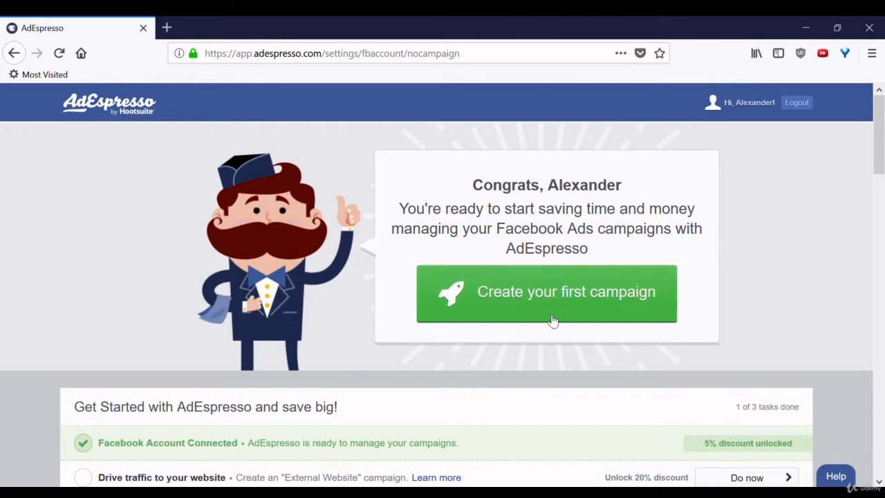
Start the first campaign and name it "Udemy campaign".
{"action": "left_click", "coordinate": [518, 302]}
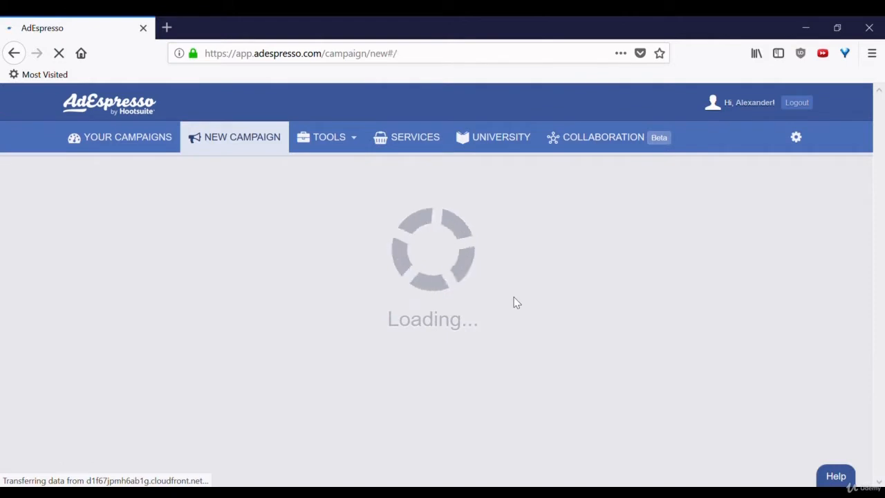
{"action": "left_click", "coordinate": [275, 223]}
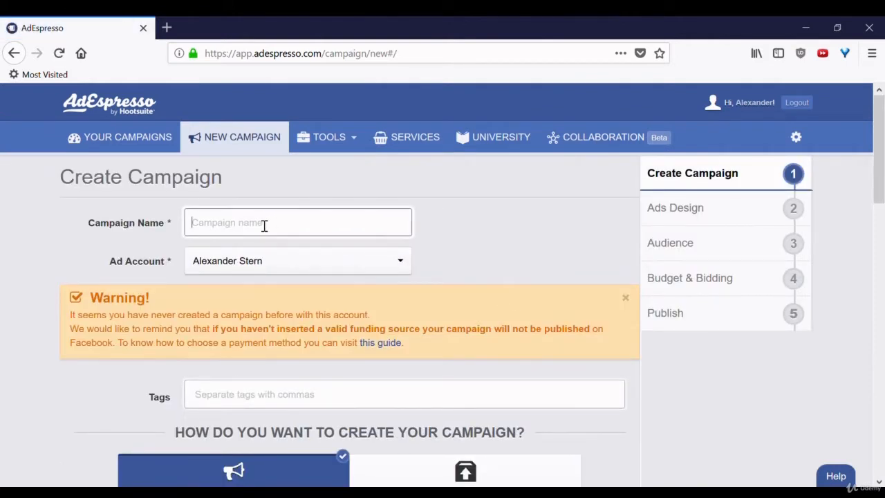
{"action": "type", "text": "Udemy campaign"}
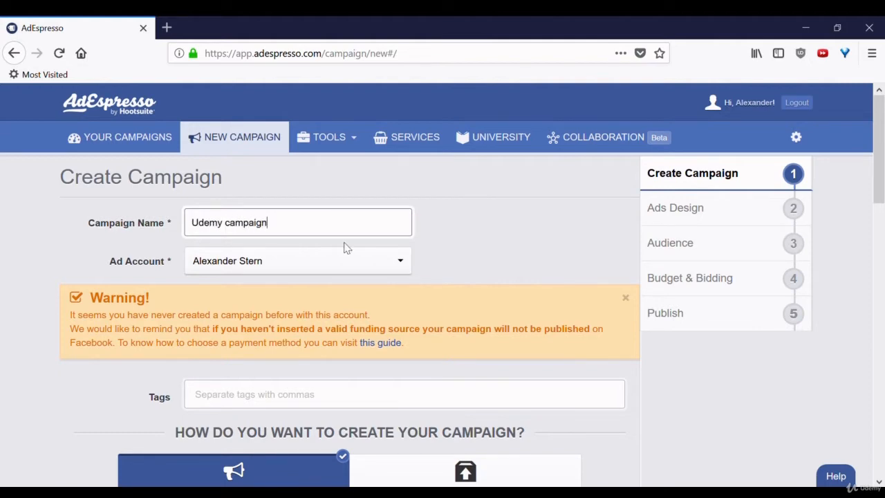
{"action": "left_click", "coordinate": [496, 245]}
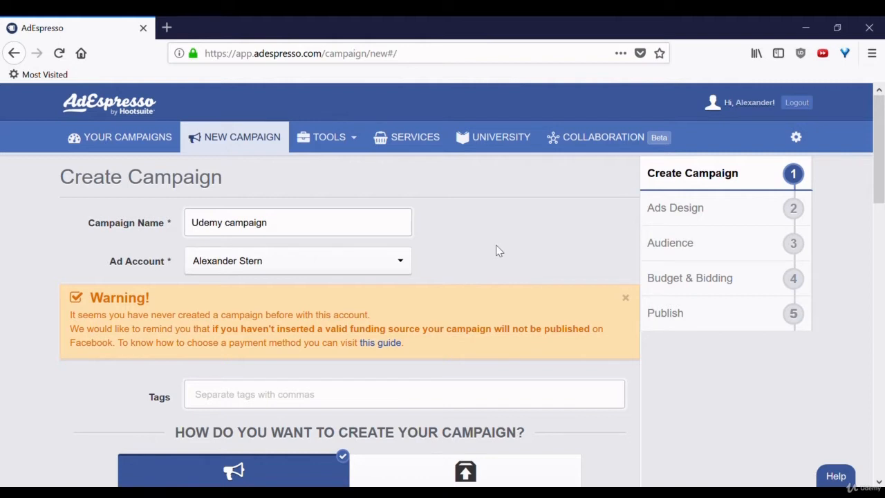
Add the tags "udemy" and "testing" to the campaign.
{"action": "left_click_drag", "start_coordinate": [879, 151], "coordinate": [882, 217]}
{"action": "left_click", "coordinate": [330, 167]}
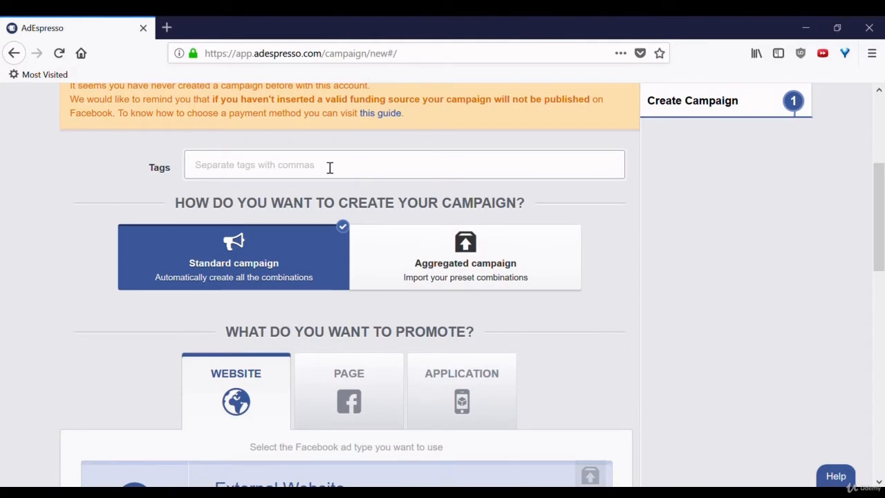
{"action": "type", "text": "udemy"}
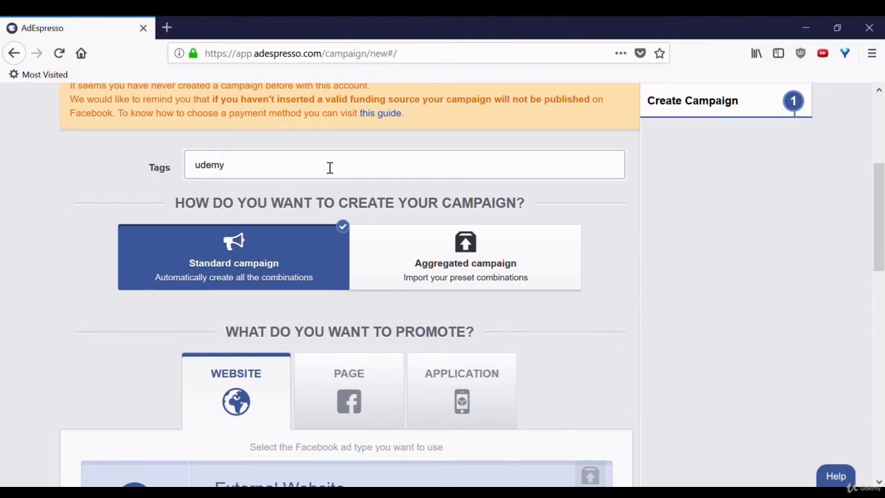
{"action": "key", "text": "Return"}
{"action": "type", "text": "testing,"}
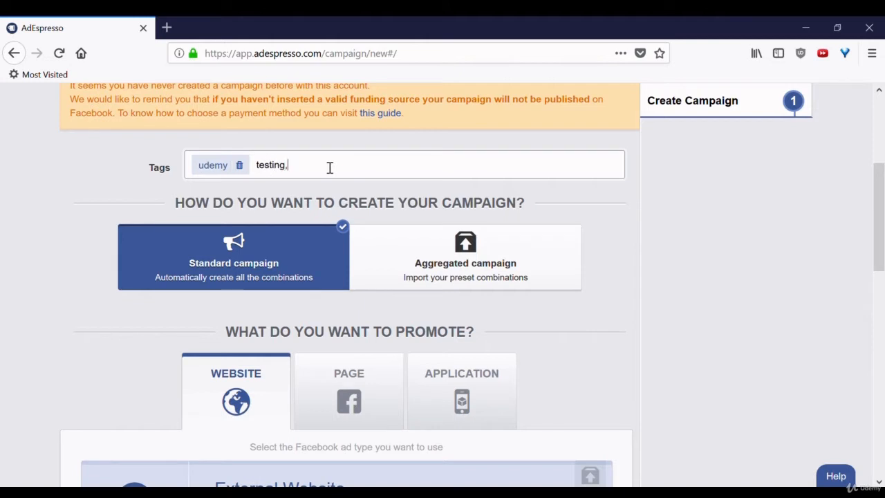
{"action": "key", "text": "Return"}
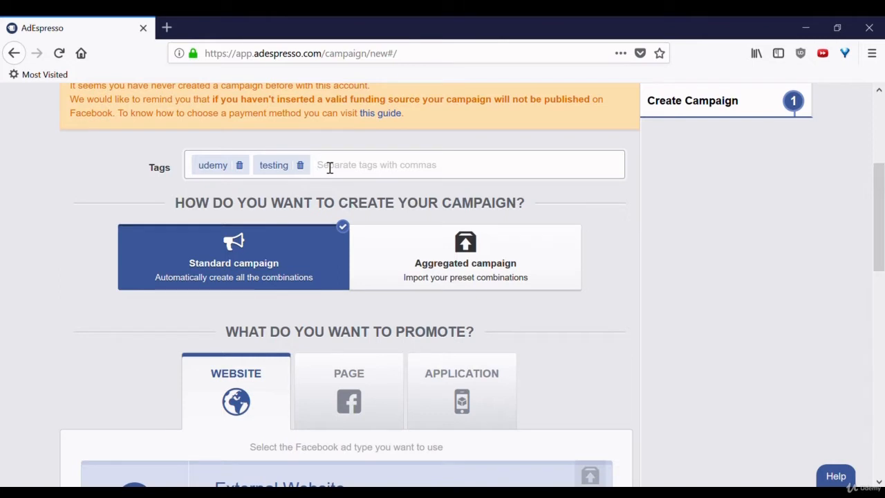
Review the website ad types, keep External Website selected and proceed to the ads design stage.
{"action": "left_click_drag", "start_coordinate": [882, 181], "coordinate": [883, 239]}
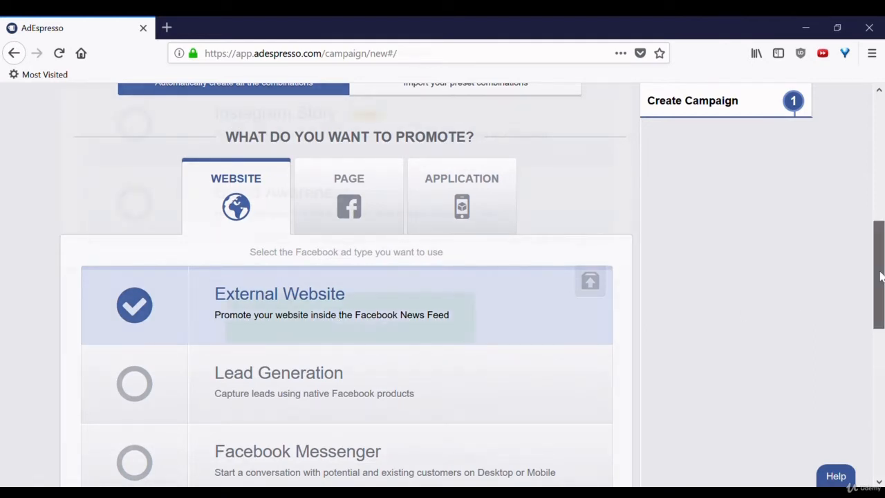
{"action": "left_click_drag", "start_coordinate": [880, 277], "coordinate": [881, 300]}
{"action": "left_click_drag", "start_coordinate": [881, 300], "coordinate": [883, 328]}
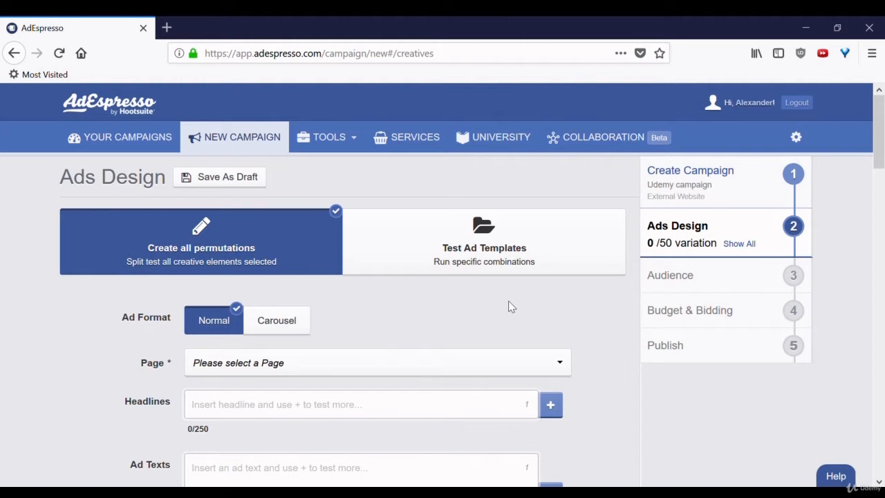
Enter "Great headline here" as the ad's headline.
{"action": "scroll", "coordinate": [450, 371], "scroll_direction": "down", "scroll_amount": 3}
{"action": "left_click", "coordinate": [328, 261]}
{"action": "type", "text": "Gret"}
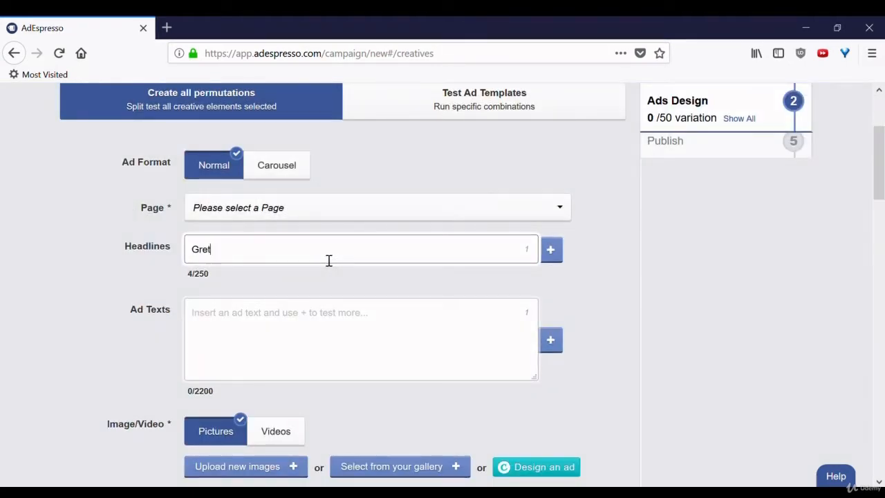
{"action": "key", "text": "BackSpace"}
{"action": "type", "text": "at headlin"}
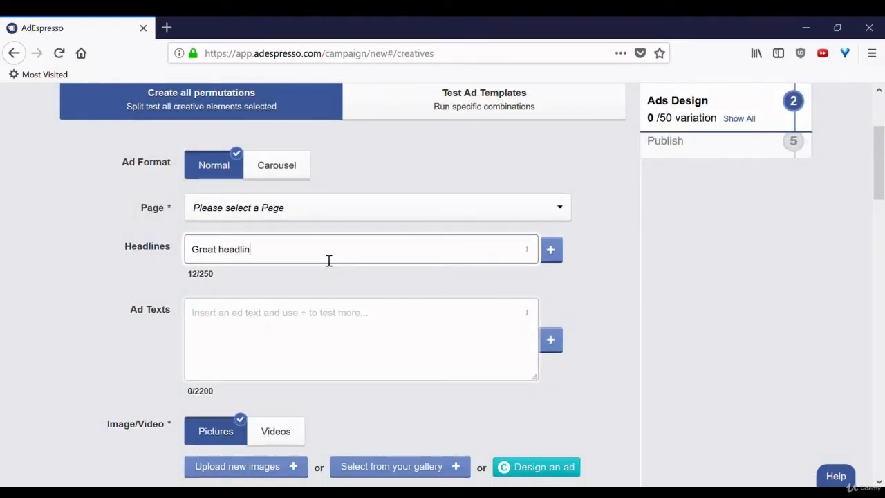
{"action": "type", "text": "e here"}
Enter "It would be great if you clicked on this ad!" as the ad text.
{"action": "left_click", "coordinate": [325, 345]}
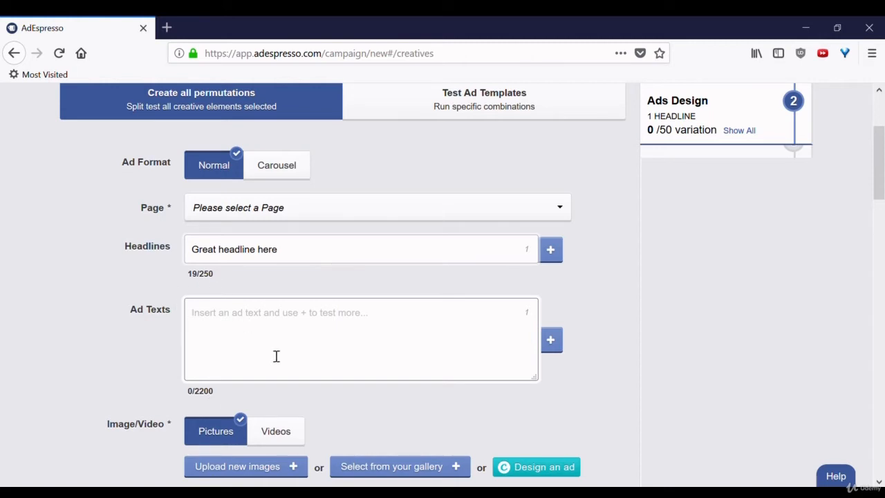
{"action": "type", "text": "It would be gre"}
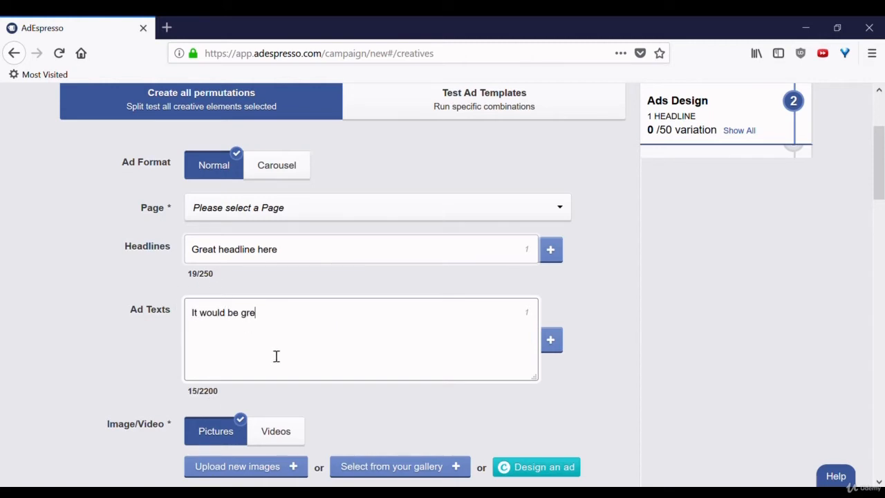
{"action": "type", "text": "at if you clicked on this ad!"}
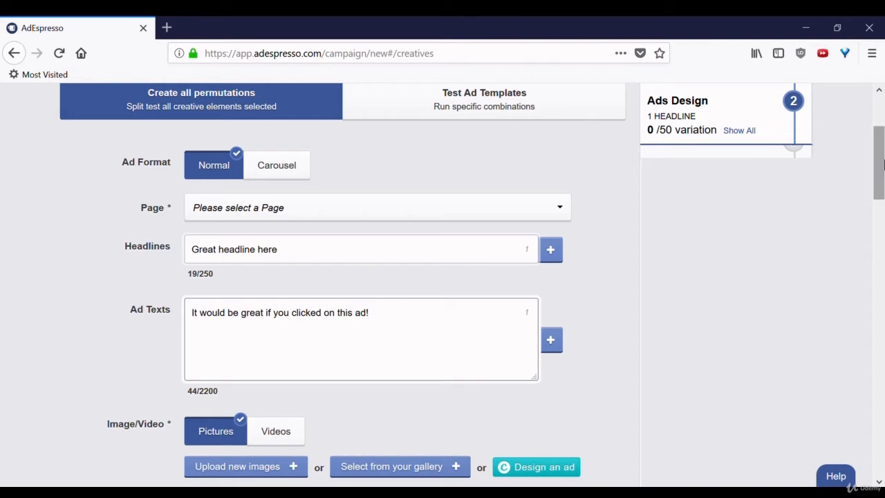
Look at the Canva ad designer offered for the ad's picture and close it.
{"action": "left_click_drag", "start_coordinate": [883, 164], "coordinate": [882, 195]}
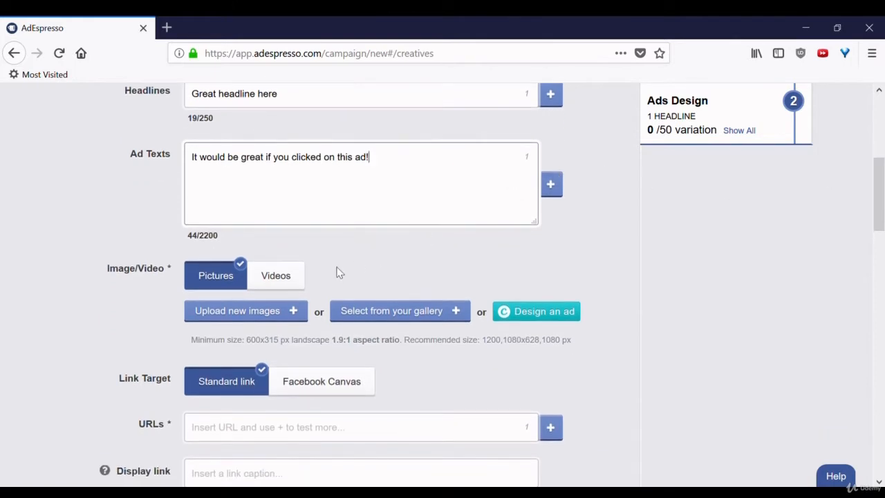
{"action": "left_click", "coordinate": [562, 317]}
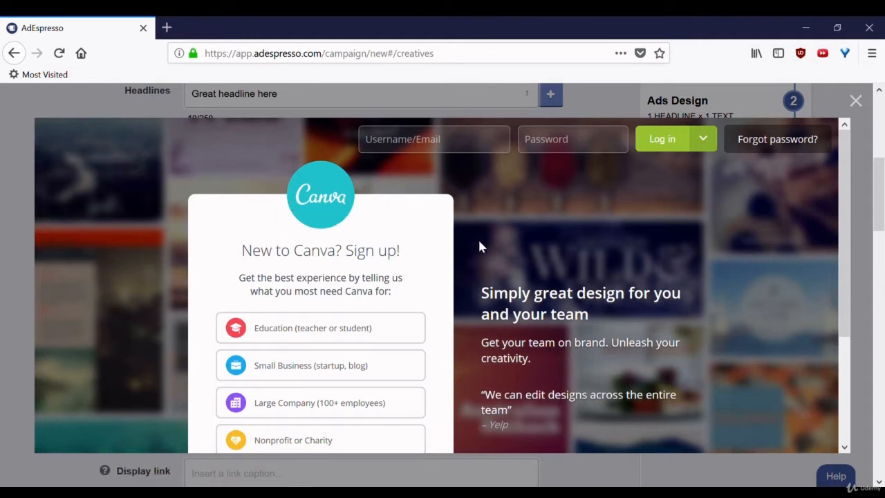
{"action": "left_click", "coordinate": [860, 108]}
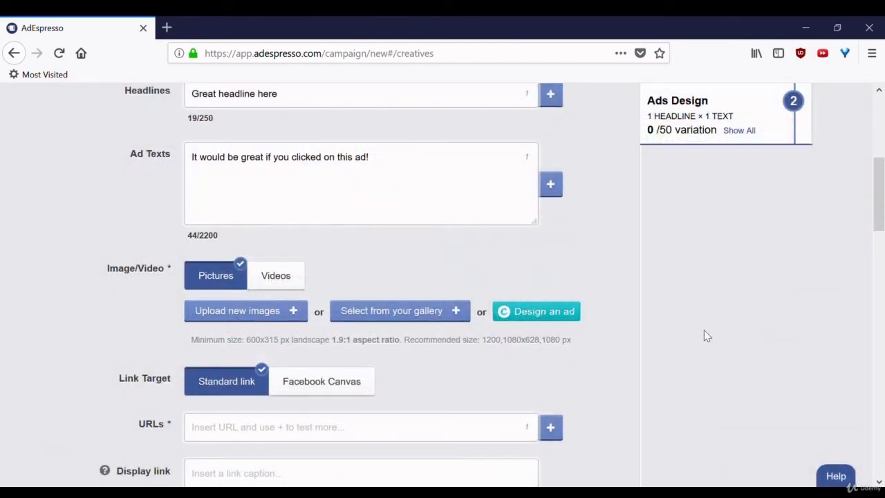
Add a second call-to-action field to the ad to allow another variation.
{"action": "scroll", "coordinate": [704, 331], "scroll_direction": "down", "scroll_amount": 5}
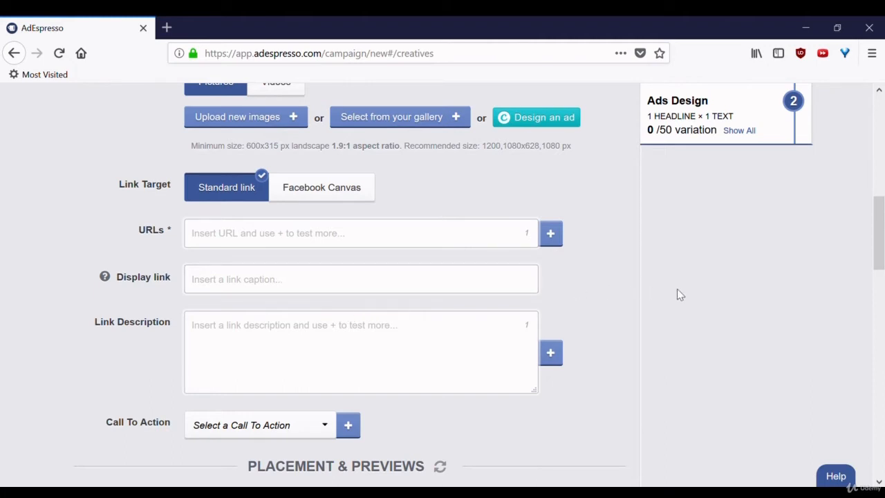
{"action": "scroll", "coordinate": [678, 291], "scroll_direction": "down", "scroll_amount": 5}
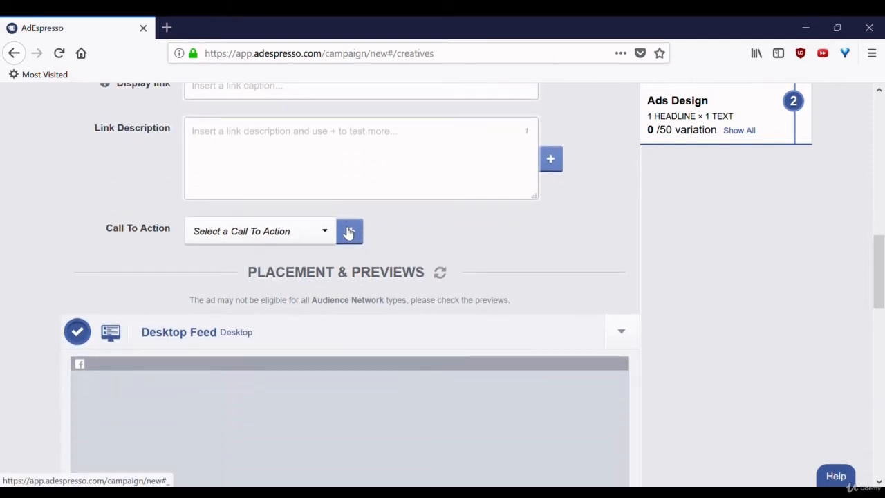
{"action": "left_click", "coordinate": [349, 233]}
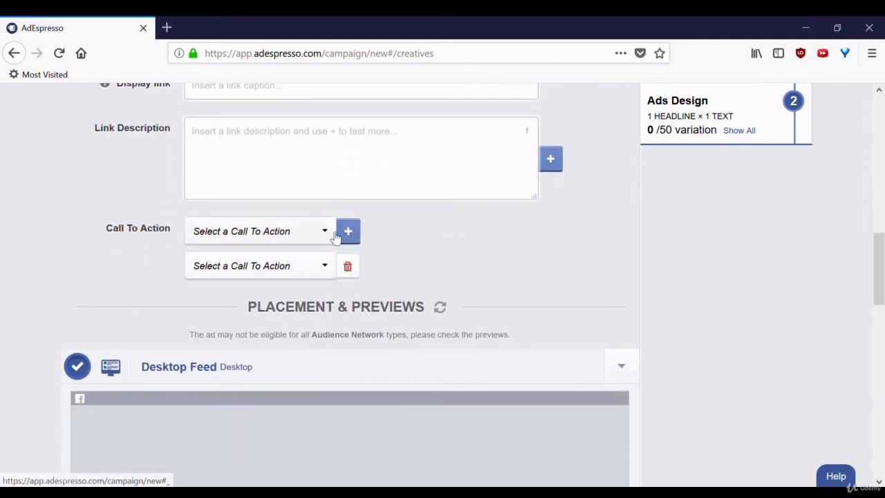
{"action": "left_click", "coordinate": [334, 237]}
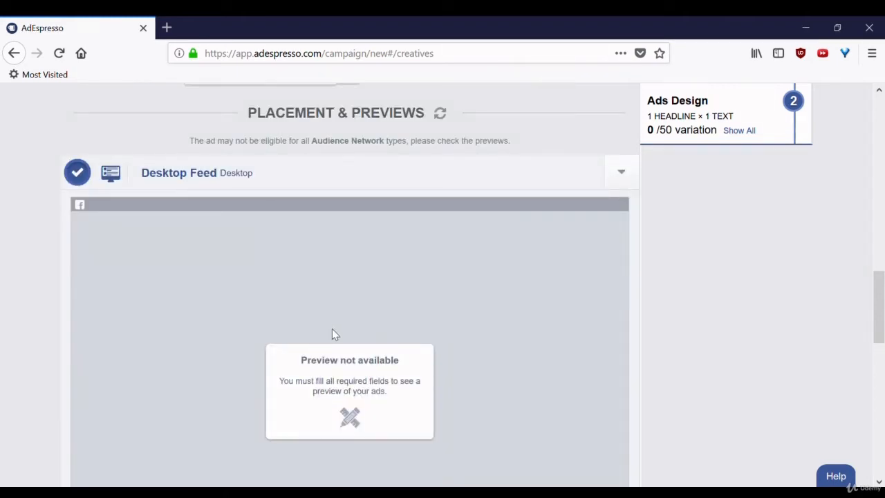
Deselect the Desktop Feed placement for the ad.
{"action": "left_click", "coordinate": [626, 174]}
{"action": "left_click", "coordinate": [626, 174]}
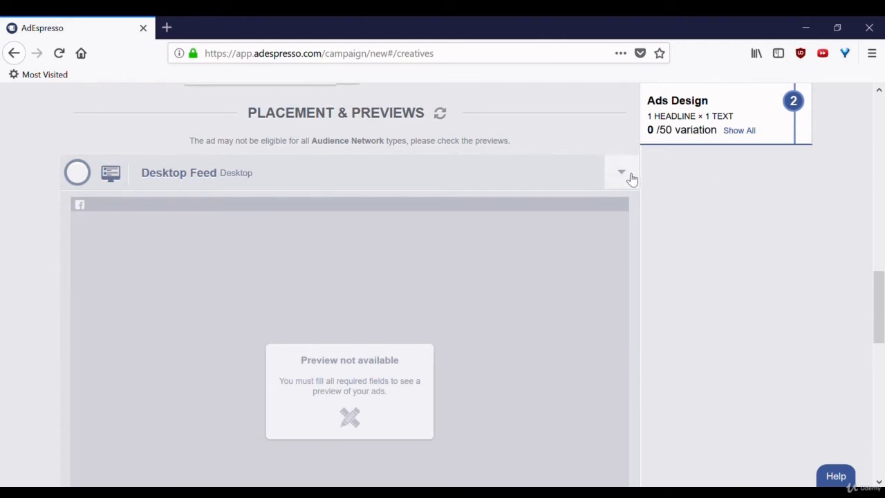
Review the remaining placements and goal tracking options, leave all tracking off and proceed to the audience stage.
{"action": "left_click_drag", "start_coordinate": [877, 307], "coordinate": [882, 379]}
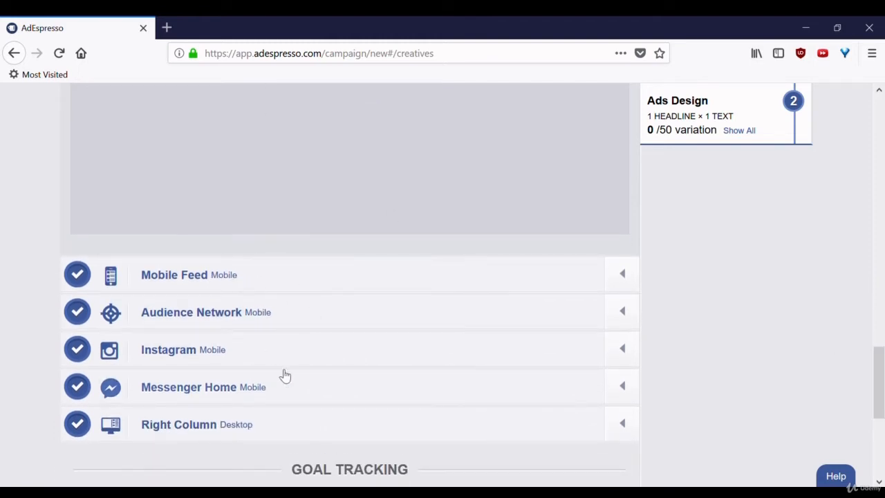
{"action": "scroll", "coordinate": [784, 361], "scroll_direction": "down", "scroll_amount": 5}
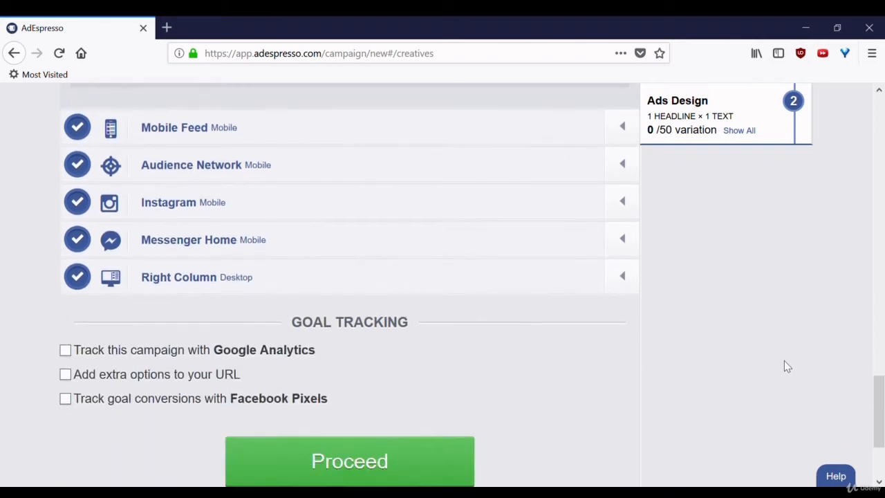
{"action": "scroll", "coordinate": [784, 360], "scroll_direction": "down", "scroll_amount": 1}
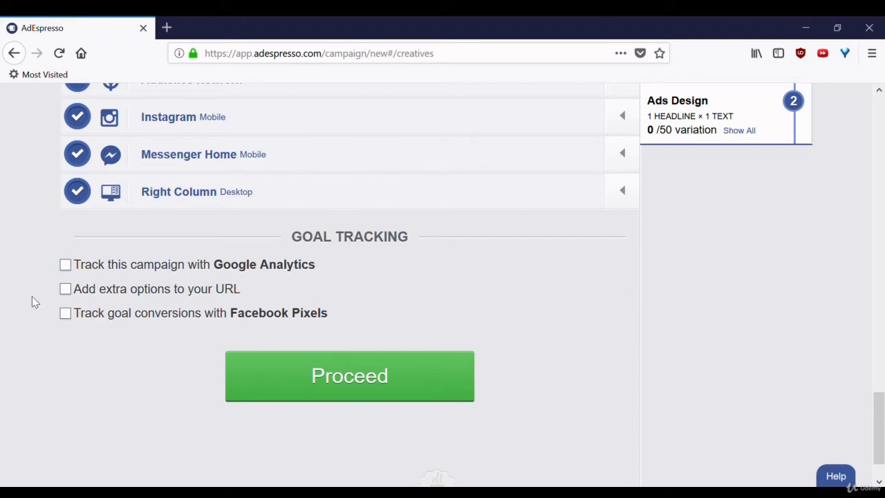
{"action": "left_click", "coordinate": [75, 289]}
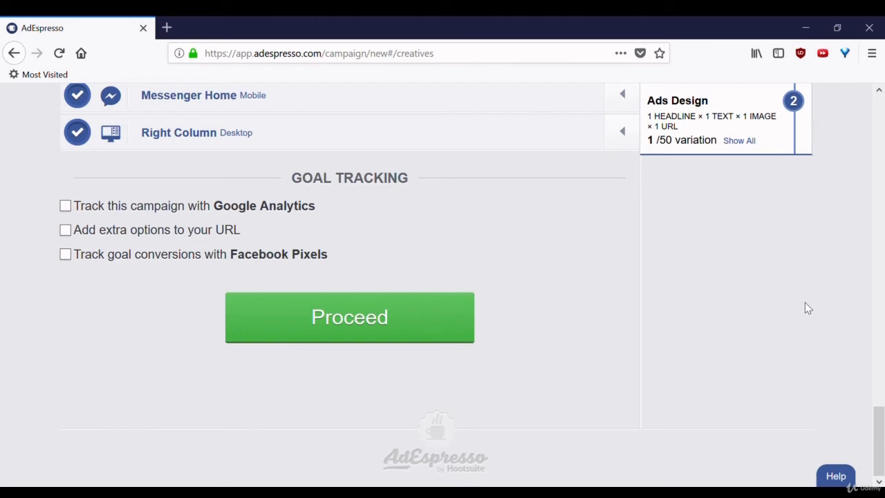
{"action": "left_click", "coordinate": [385, 335]}
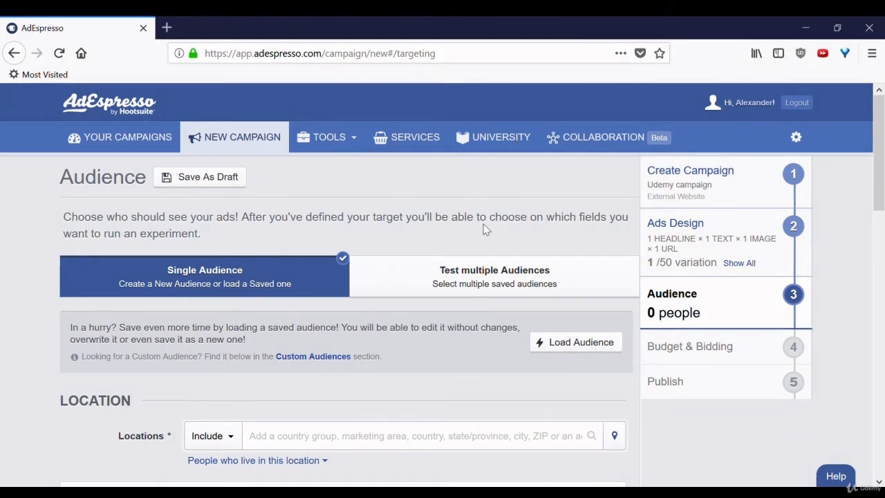
Review the audience's location, demographics, detailed targeting, custom audience and connection options.
{"action": "scroll", "coordinate": [465, 218], "scroll_direction": "down", "scroll_amount": 5}
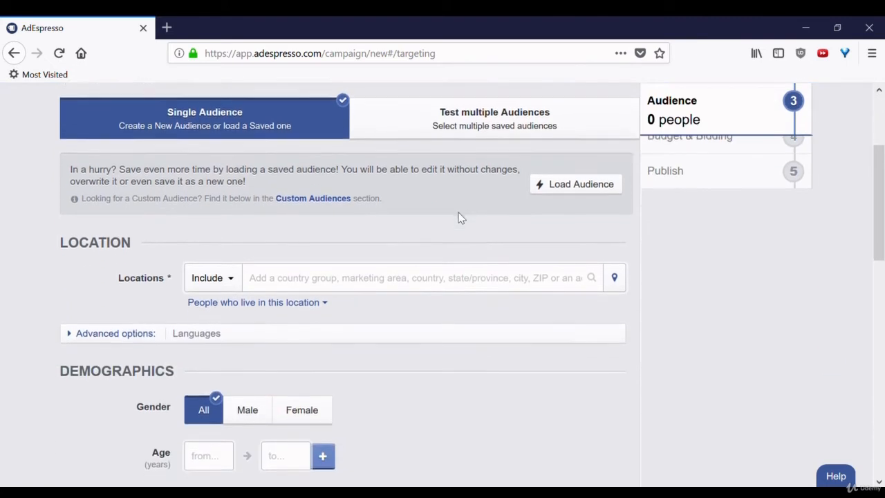
{"action": "scroll", "coordinate": [465, 219], "scroll_direction": "up", "scroll_amount": 1}
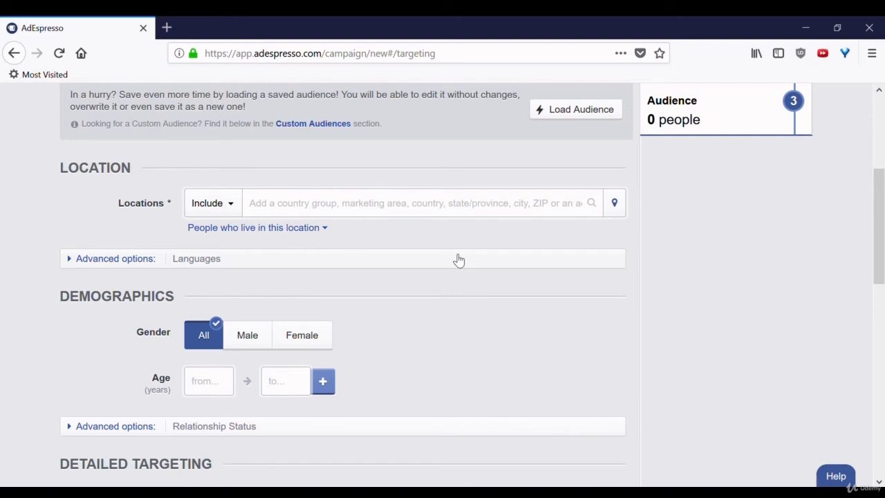
{"action": "scroll", "coordinate": [459, 259], "scroll_direction": "down", "scroll_amount": 2}
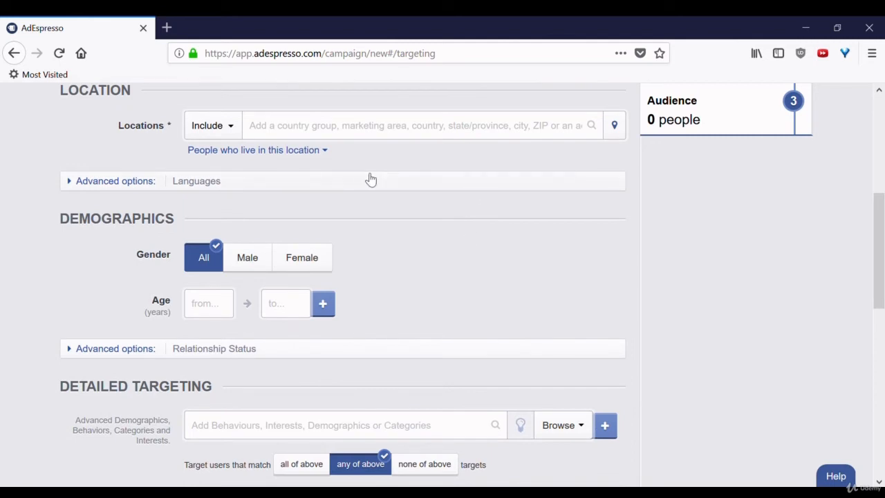
{"action": "scroll", "coordinate": [479, 254], "scroll_direction": "down", "scroll_amount": 1}
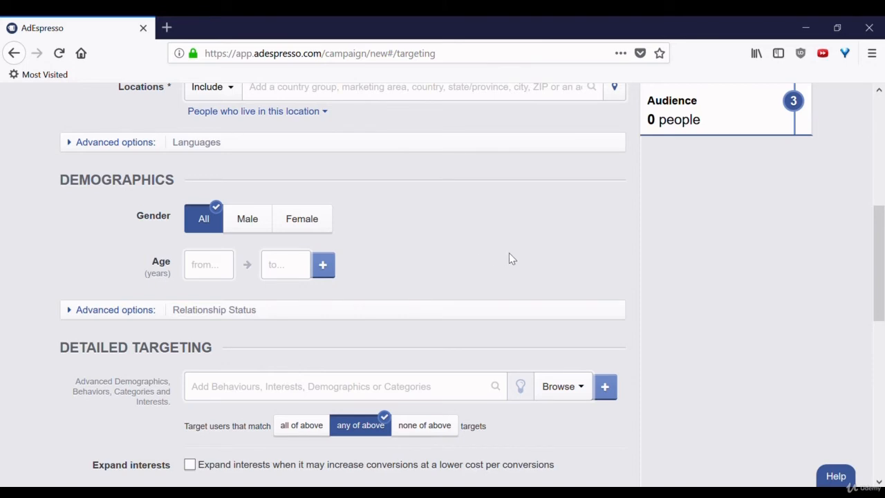
{"action": "scroll", "coordinate": [510, 258], "scroll_direction": "down", "scroll_amount": 5}
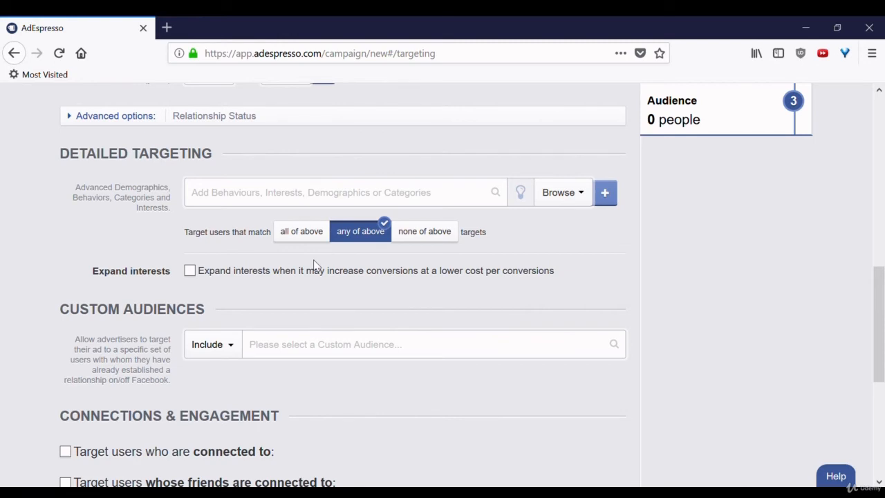
{"action": "scroll", "coordinate": [313, 264], "scroll_direction": "down", "scroll_amount": 3}
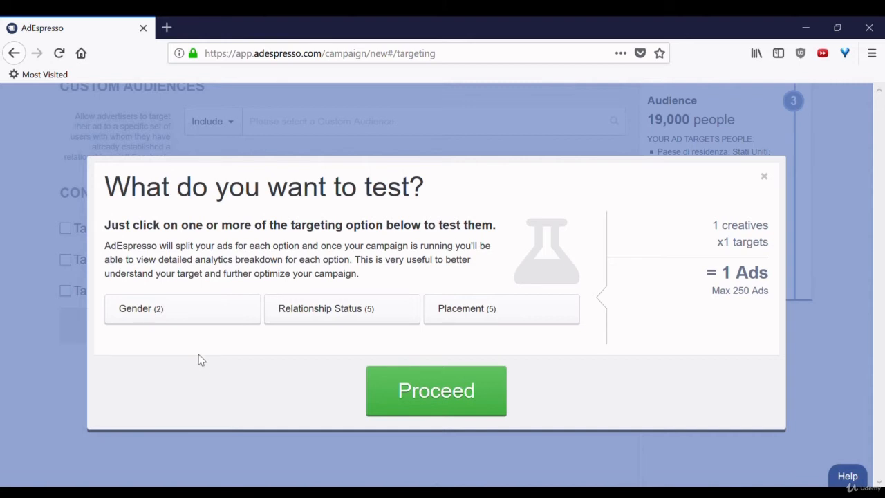
Choose Gender and Relationship Status as the targeting options to split test.
{"action": "left_click", "coordinate": [187, 317]}
{"action": "left_click", "coordinate": [337, 311]}
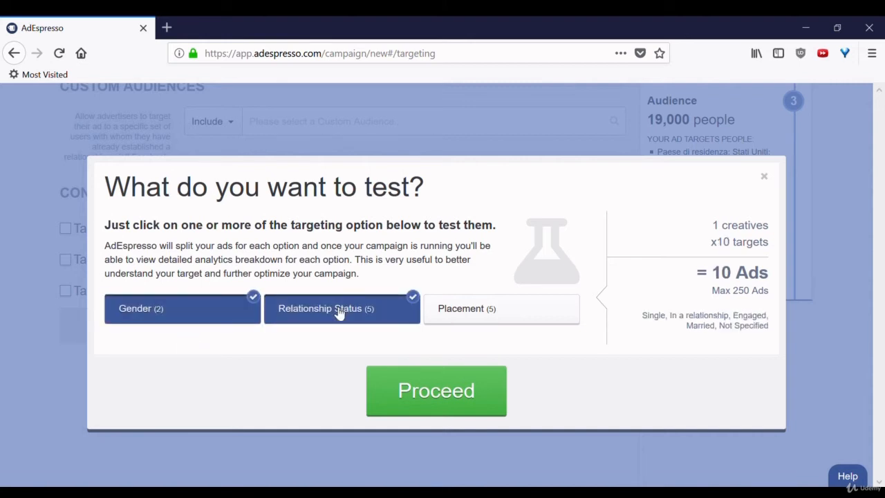
Add Placement to the targeting options to split test and proceed to the budget and bidding stage.
{"action": "left_click", "coordinate": [508, 311]}
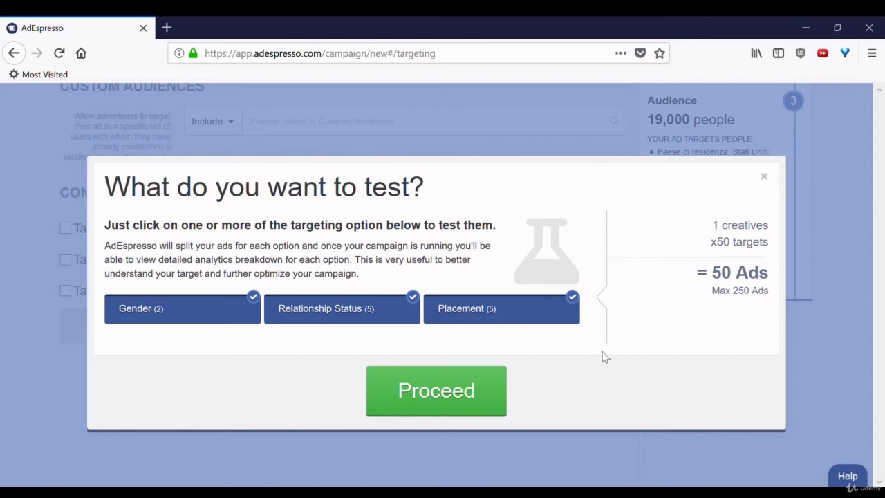
{"action": "left_click", "coordinate": [465, 391]}
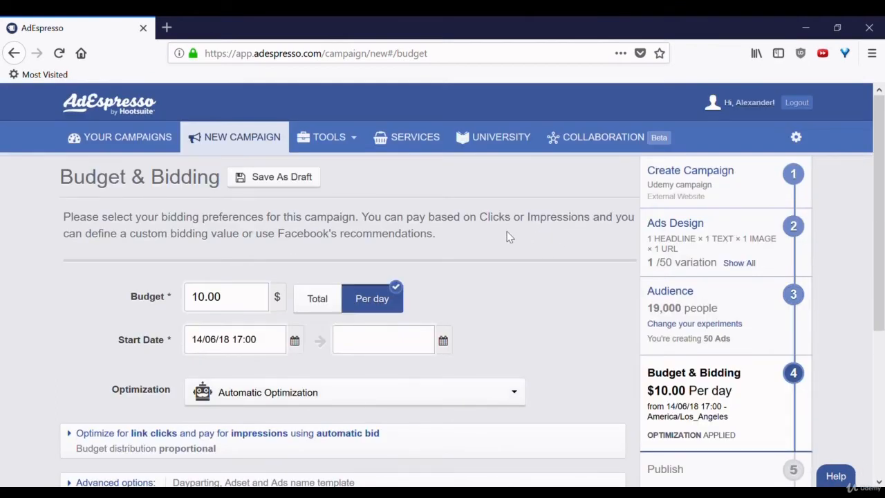
Review the campaign's budget, start and end date fields and the available optimization choices.
{"action": "scroll", "coordinate": [508, 237], "scroll_direction": "down", "scroll_amount": 2}
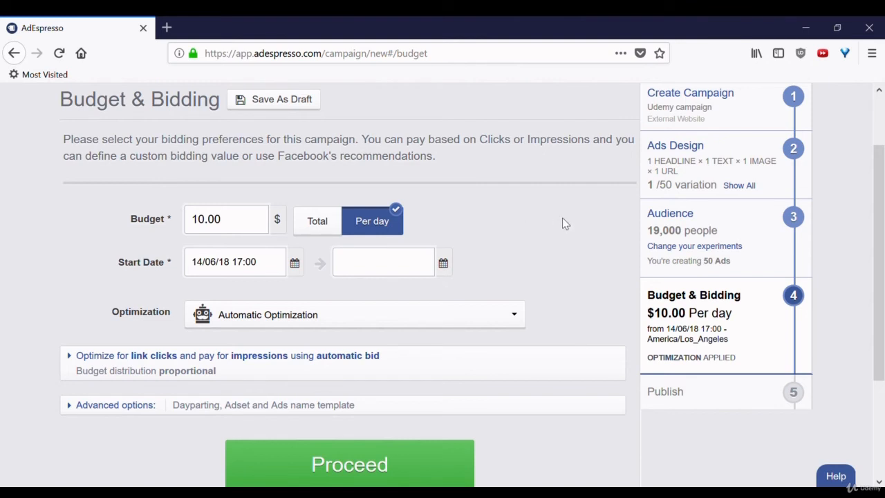
{"action": "scroll", "coordinate": [539, 223], "scroll_direction": "down", "scroll_amount": 3}
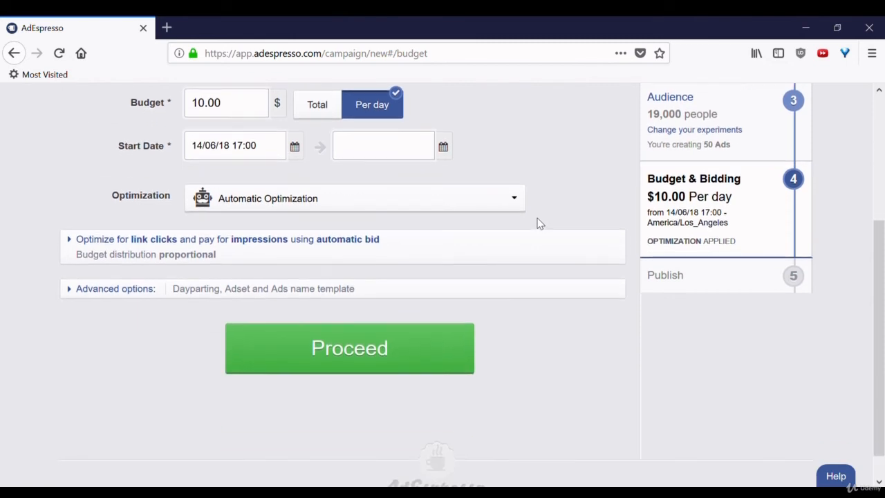
{"action": "scroll", "coordinate": [539, 224], "scroll_direction": "up", "scroll_amount": 1}
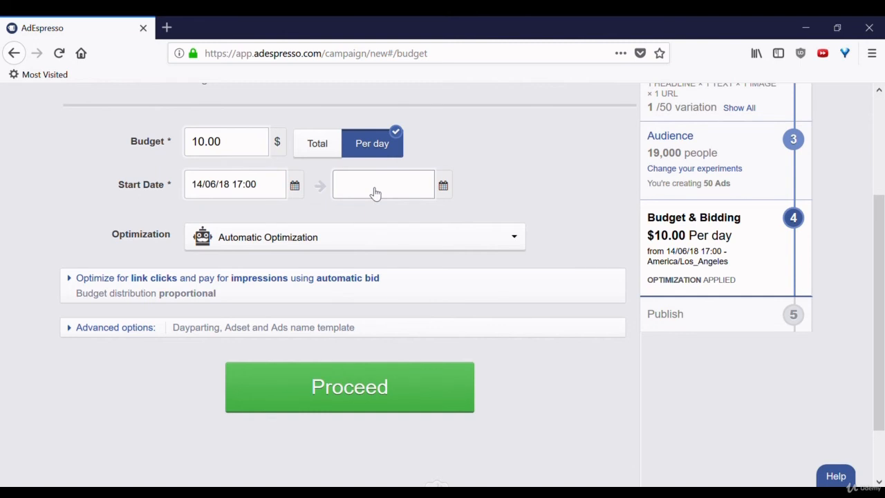
{"action": "left_click", "coordinate": [493, 241]}
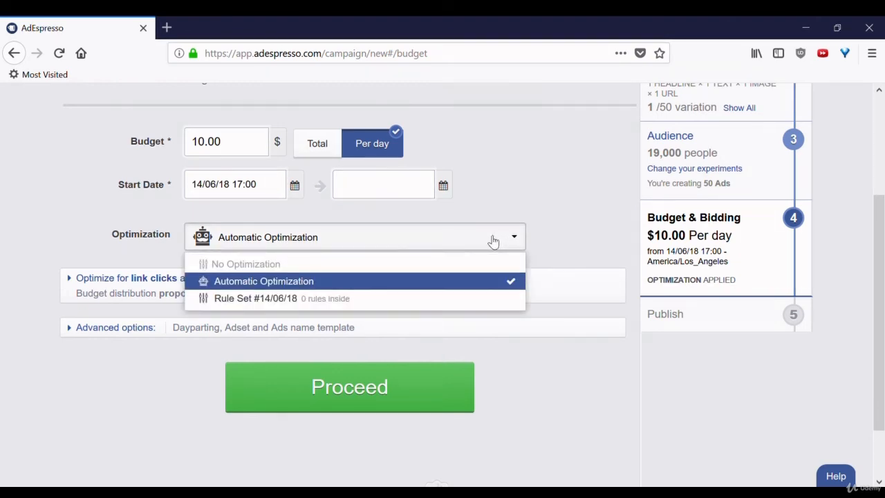
{"action": "left_click", "coordinate": [493, 240]}
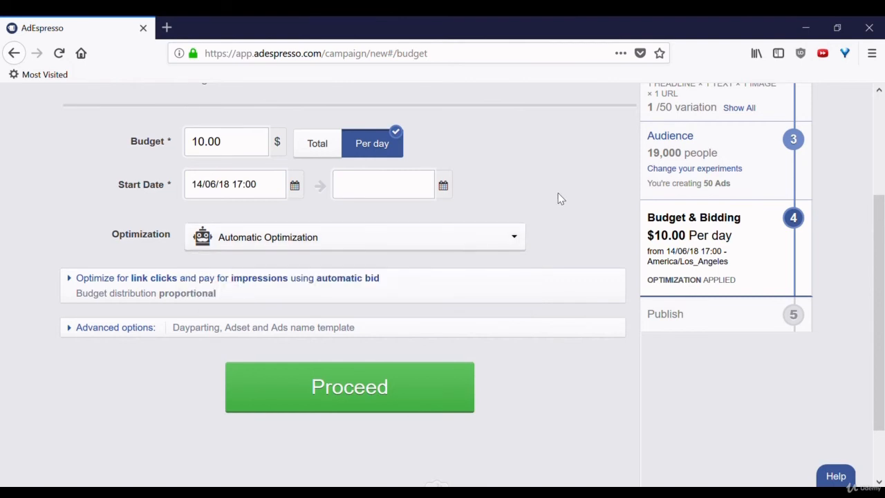
{"action": "scroll", "coordinate": [560, 198], "scroll_direction": "down", "scroll_amount": 1}
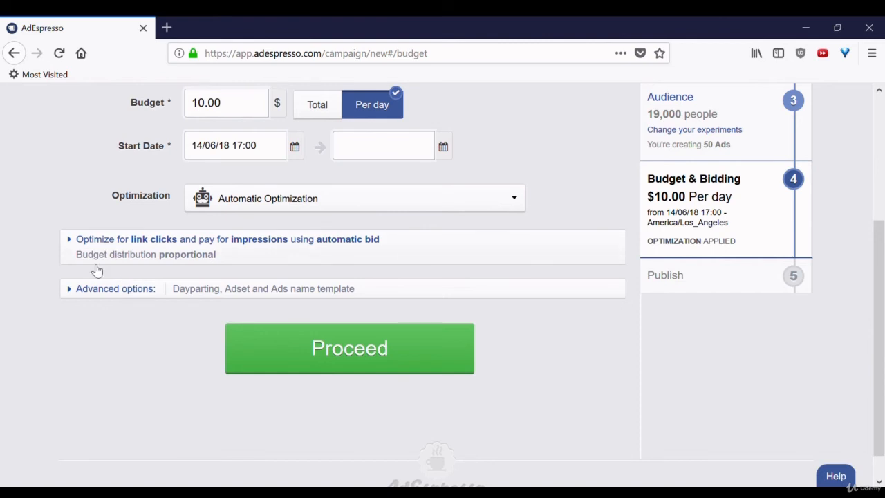
Examine the detailed bidding settings, including budget distribution, spend cap, optimization target, payment basis and bid types.
{"action": "left_click", "coordinate": [71, 243]}
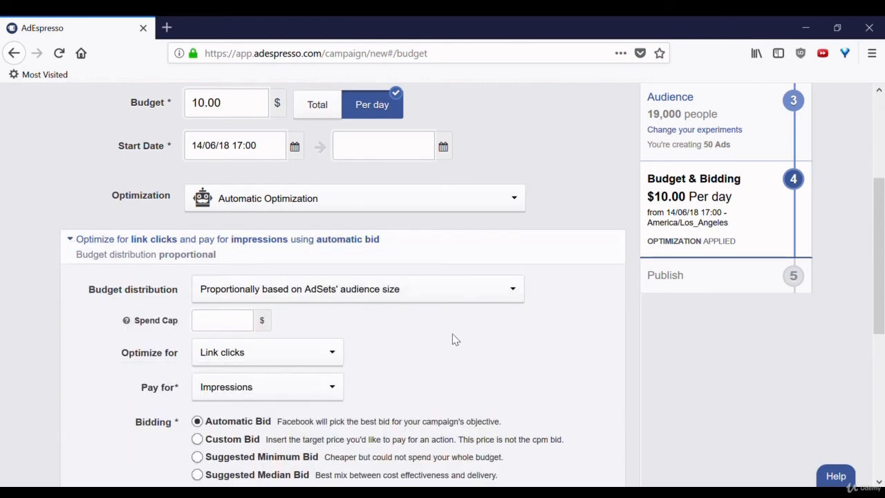
{"action": "scroll", "coordinate": [455, 338], "scroll_direction": "down", "scroll_amount": 2}
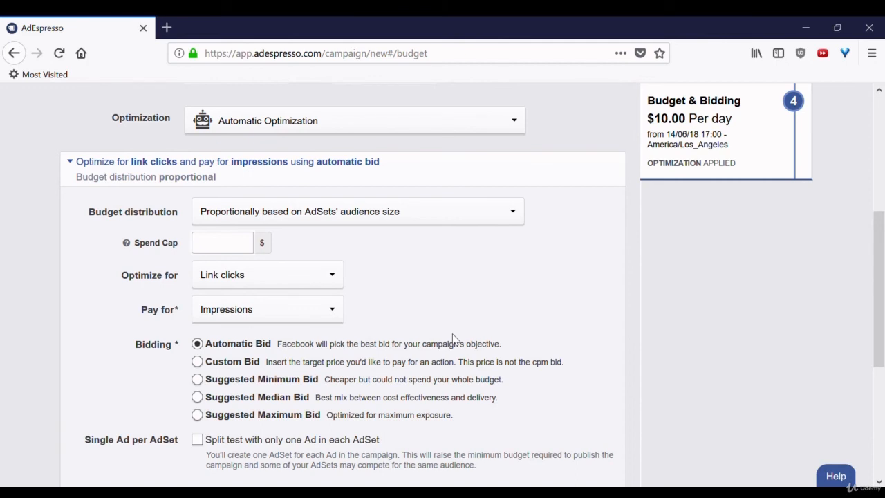
{"action": "scroll", "coordinate": [453, 339], "scroll_direction": "down", "scroll_amount": 1}
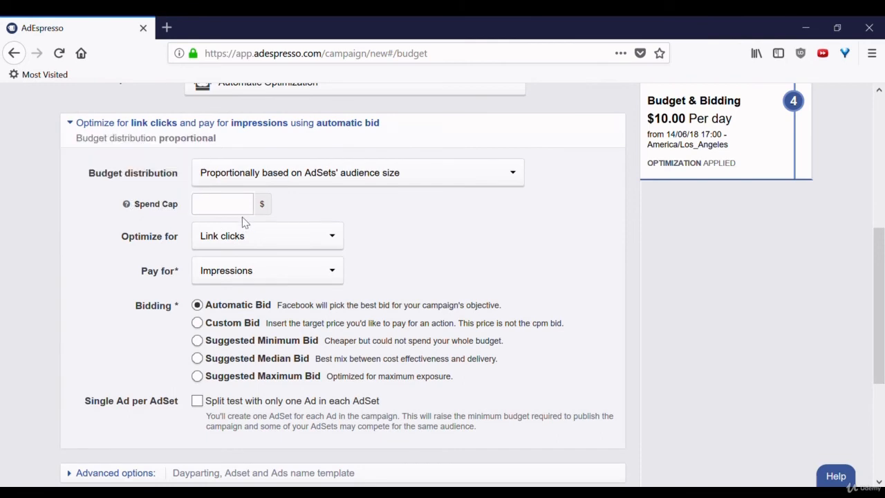
{"action": "left_click", "coordinate": [261, 238]}
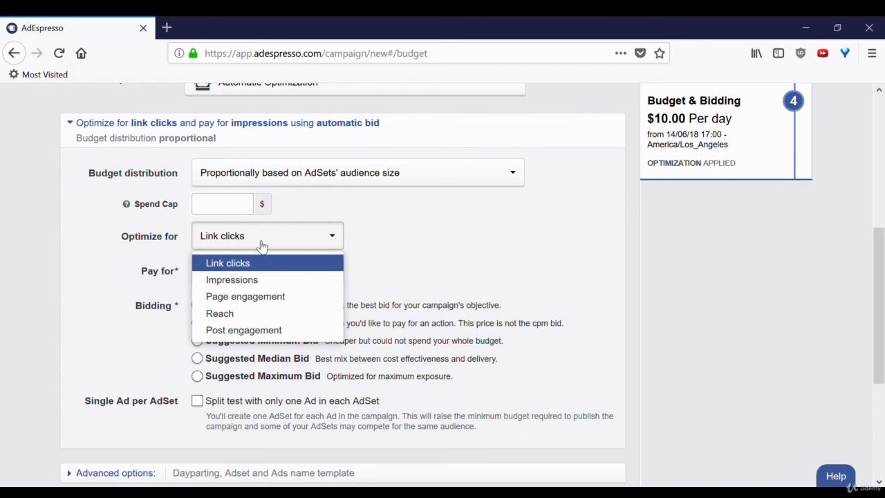
{"action": "left_click", "coordinate": [424, 246]}
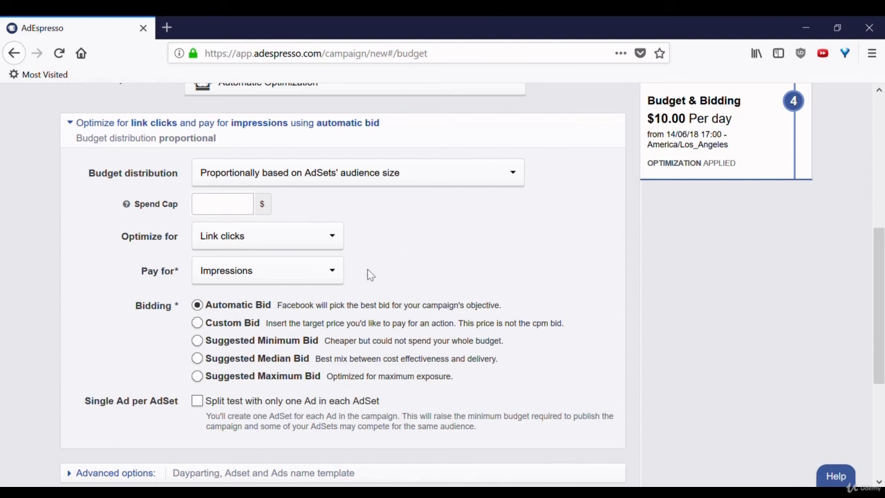
{"action": "left_click", "coordinate": [308, 280]}
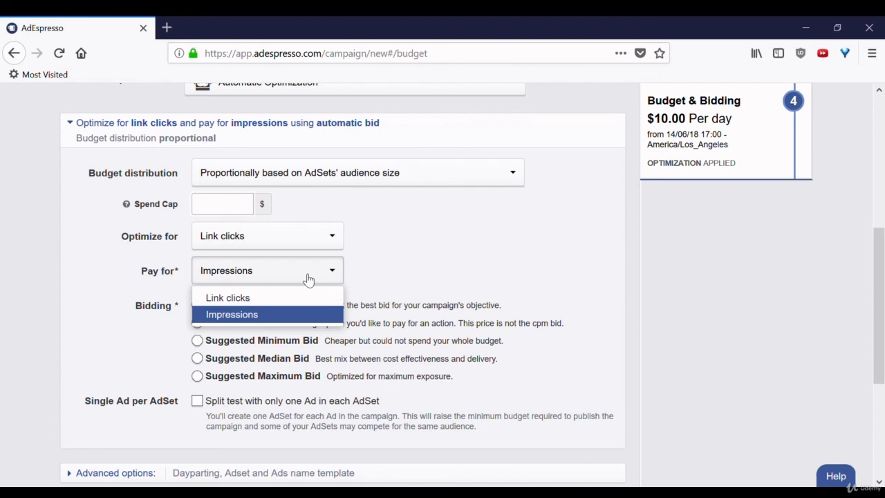
{"action": "left_click", "coordinate": [308, 278]}
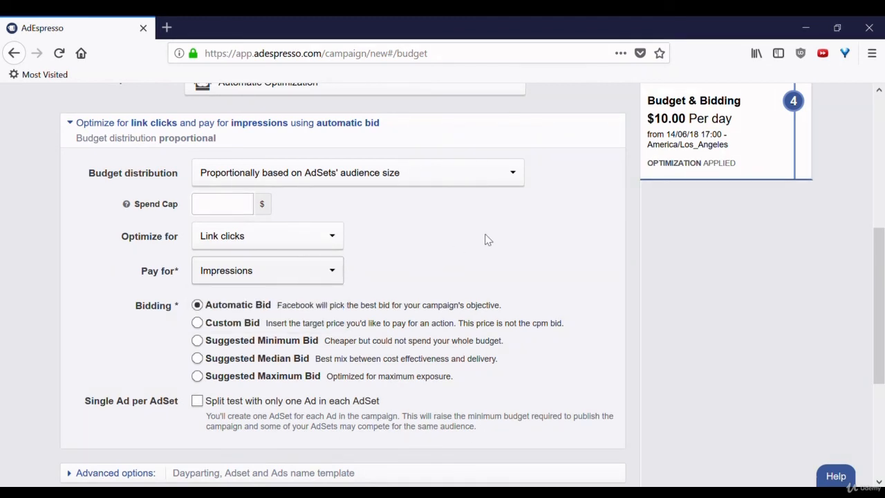
{"action": "scroll", "coordinate": [488, 240], "scroll_direction": "down", "scroll_amount": 2}
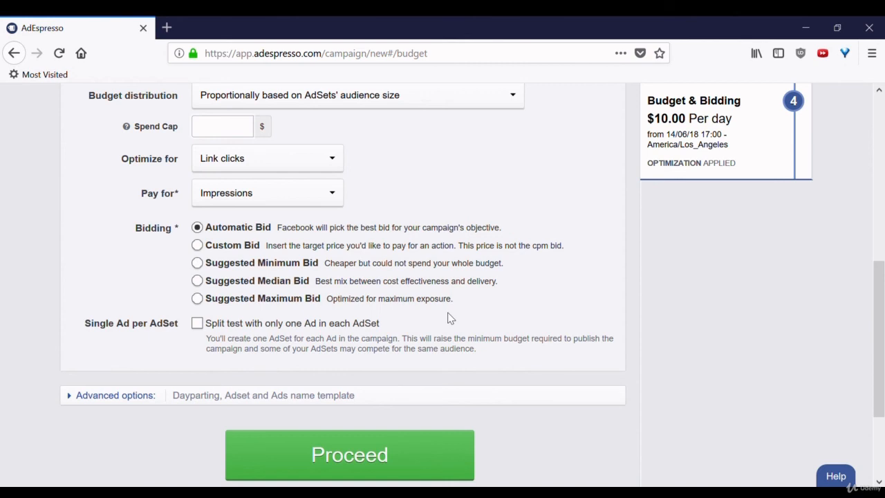
{"action": "left_click_drag", "start_coordinate": [880, 287], "coordinate": [883, 122]}
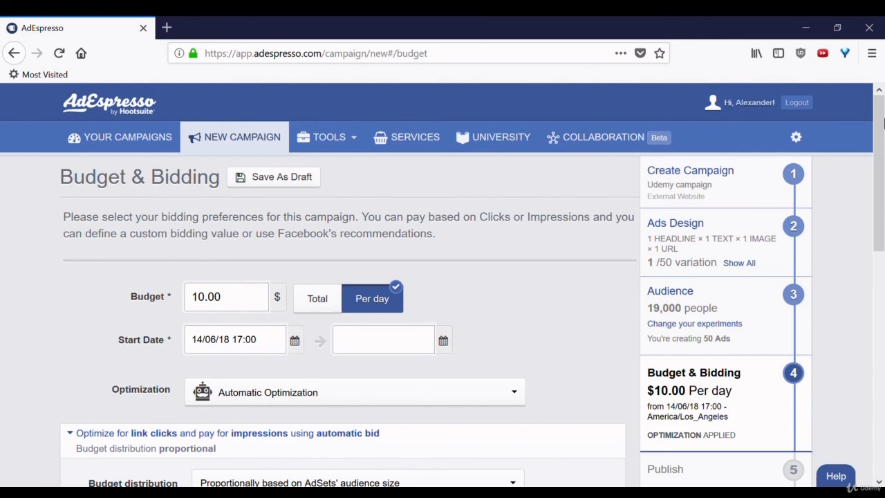
Open the Optimization Rules tool and dismiss the introduction to tags.
{"action": "left_click", "coordinate": [338, 140]}
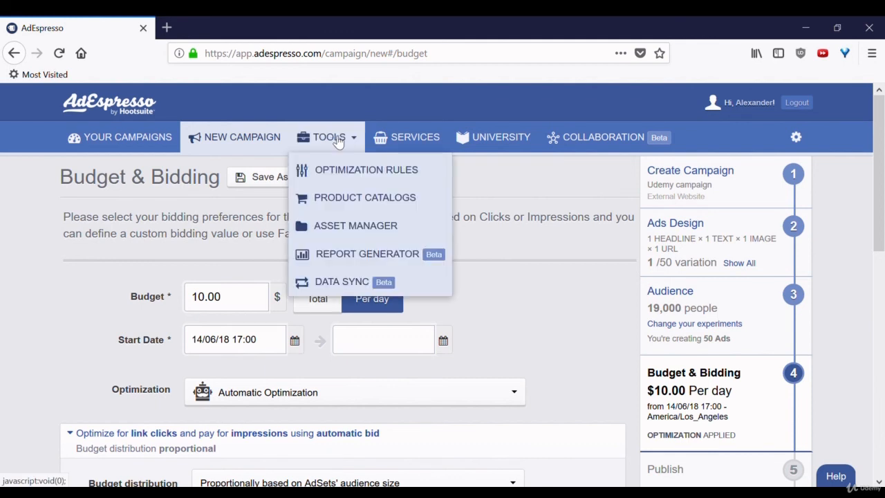
{"action": "left_click", "coordinate": [351, 170]}
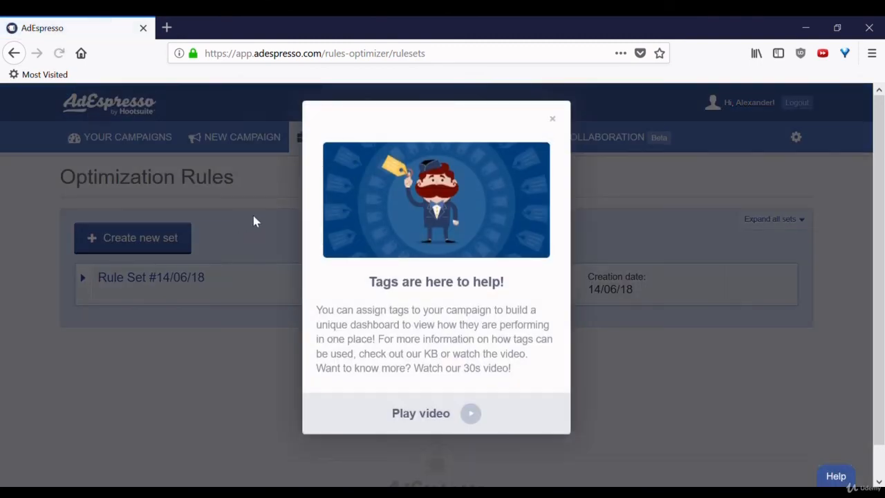
{"action": "left_click", "coordinate": [553, 121]}
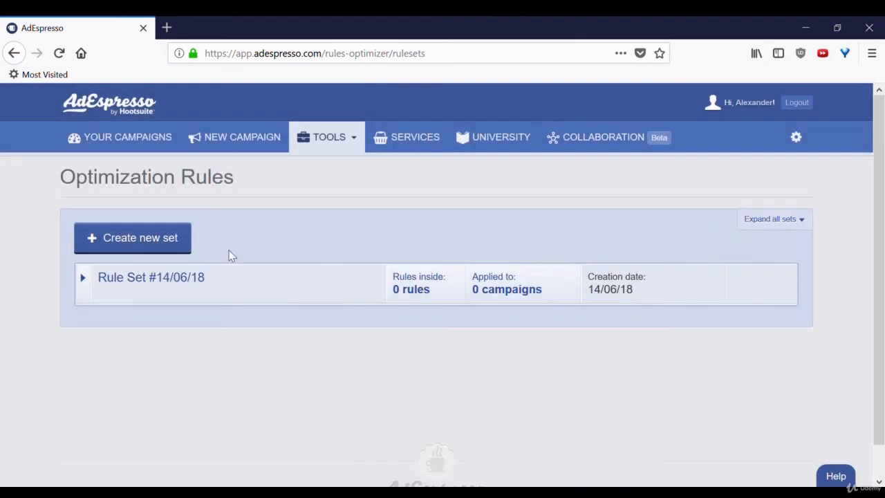
Create a new optimization rule set and start a new rule inside it.
{"action": "left_click", "coordinate": [156, 239]}
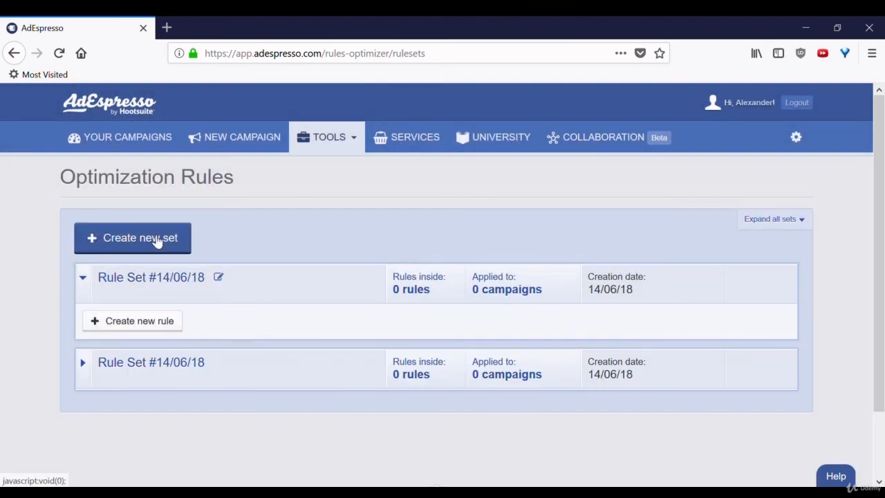
{"action": "left_click", "coordinate": [158, 325]}
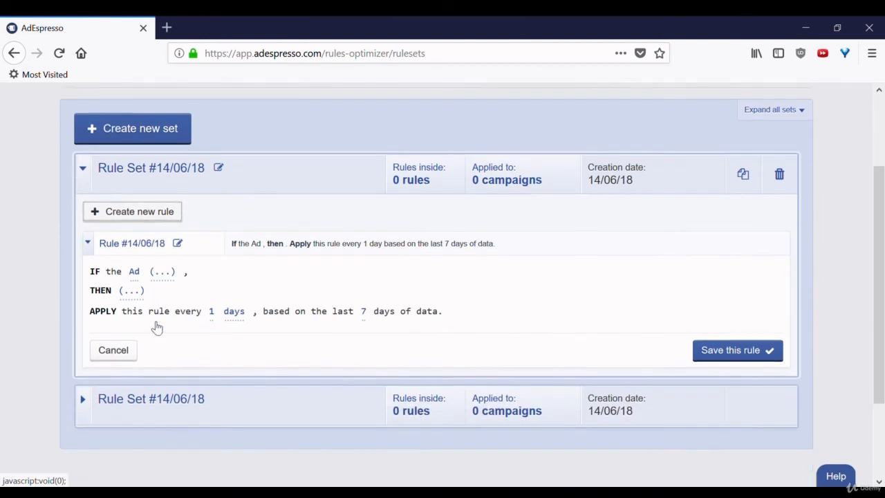
{"action": "scroll", "coordinate": [156, 326], "scroll_direction": "down", "scroll_amount": 3}
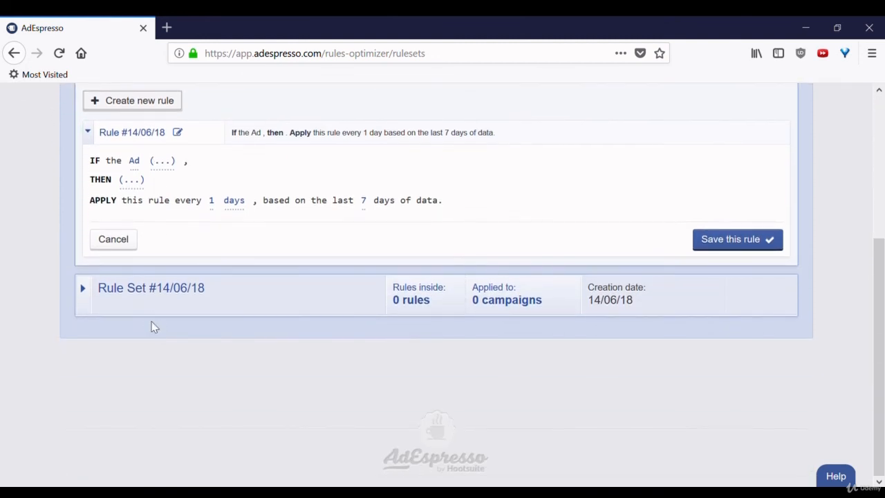
Give the rule a condition of CPC greater than 1 $ for the ad, with "pause it" as the action.
{"action": "left_click", "coordinate": [163, 162]}
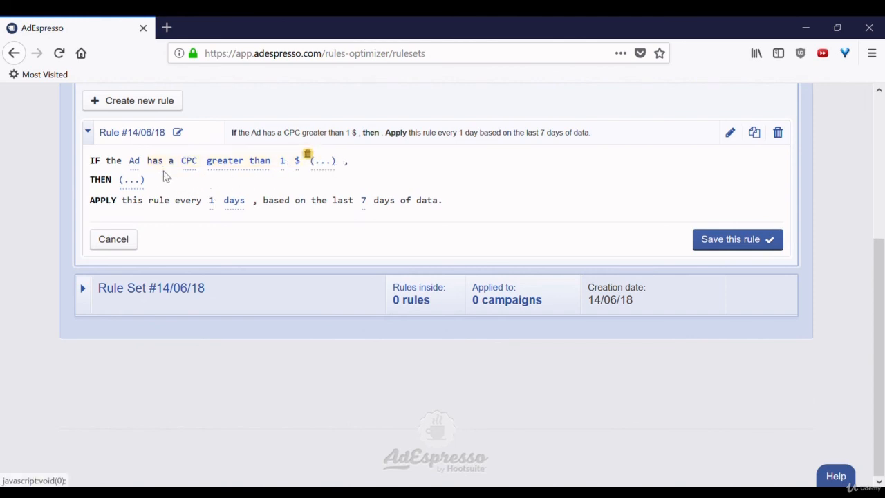
{"action": "left_click", "coordinate": [137, 180]}
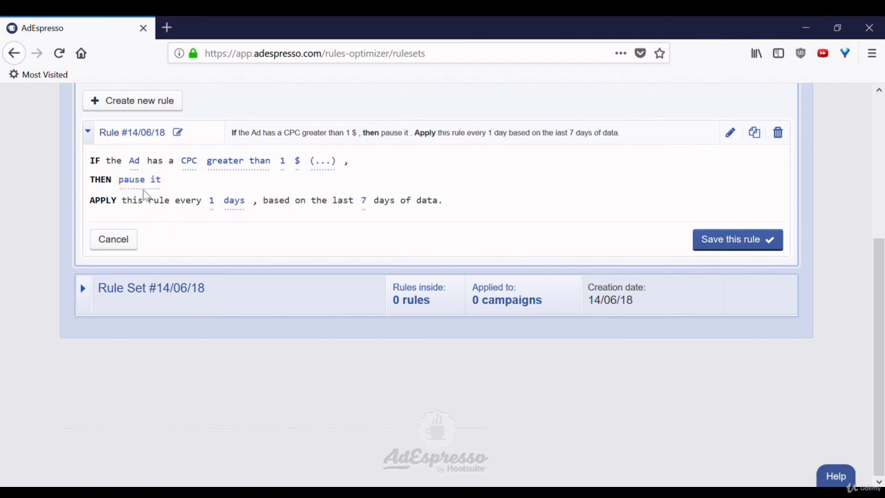
{"action": "left_click", "coordinate": [141, 180]}
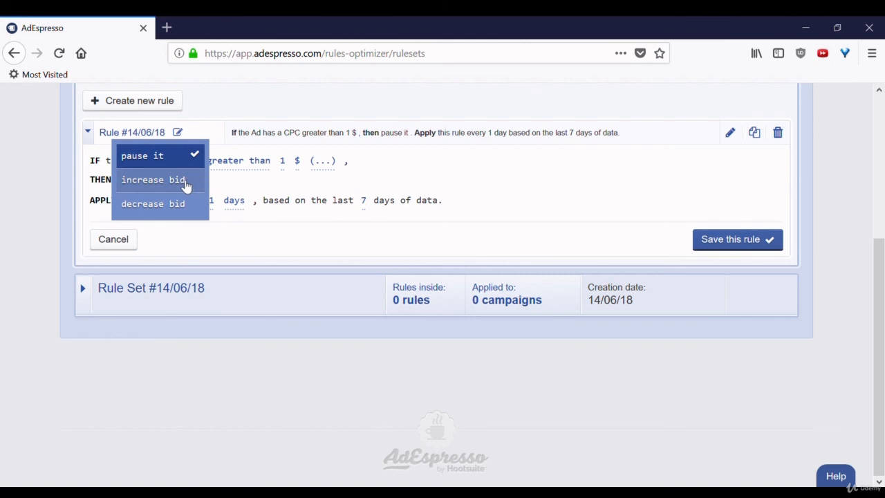
{"action": "left_click", "coordinate": [386, 184]}
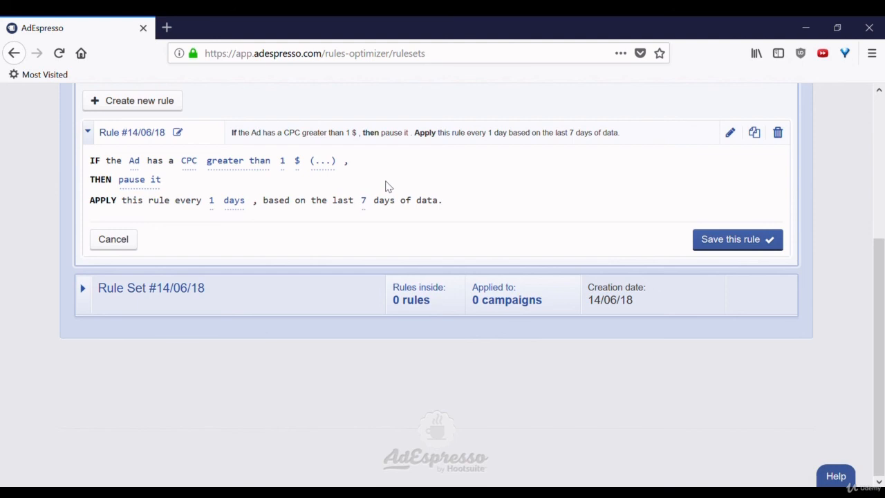
Change the metric in the rule's condition to ROI.
{"action": "left_click", "coordinate": [196, 164]}
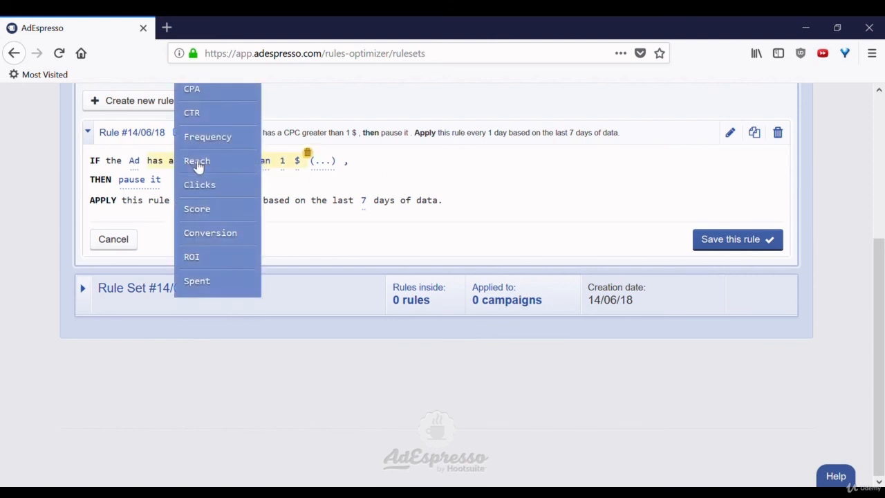
{"action": "left_click_drag", "start_coordinate": [883, 309], "coordinate": [884, 222]}
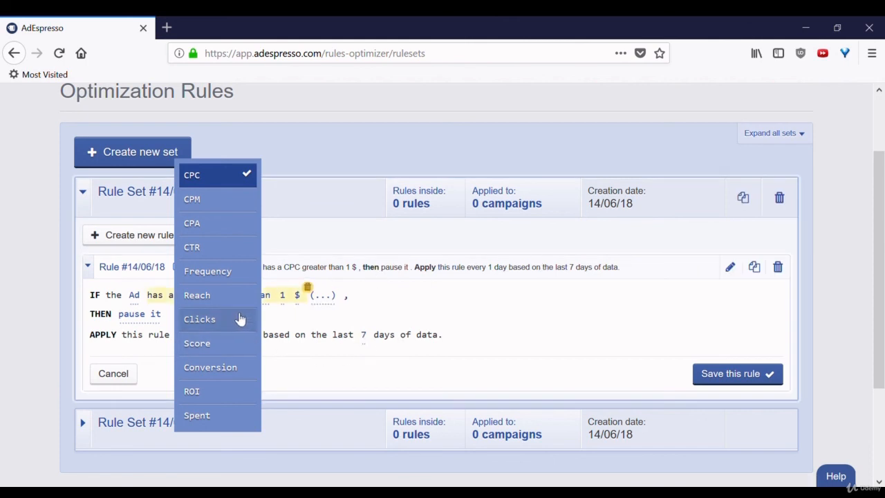
{"action": "left_click", "coordinate": [232, 399]}
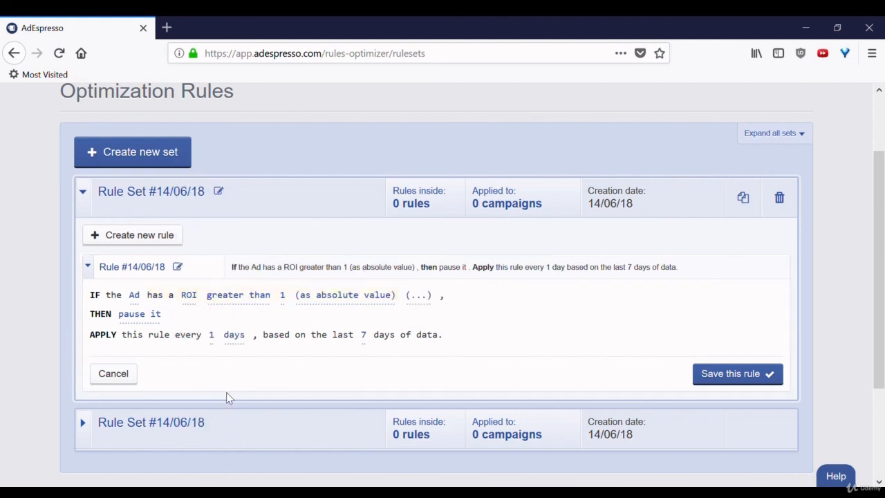